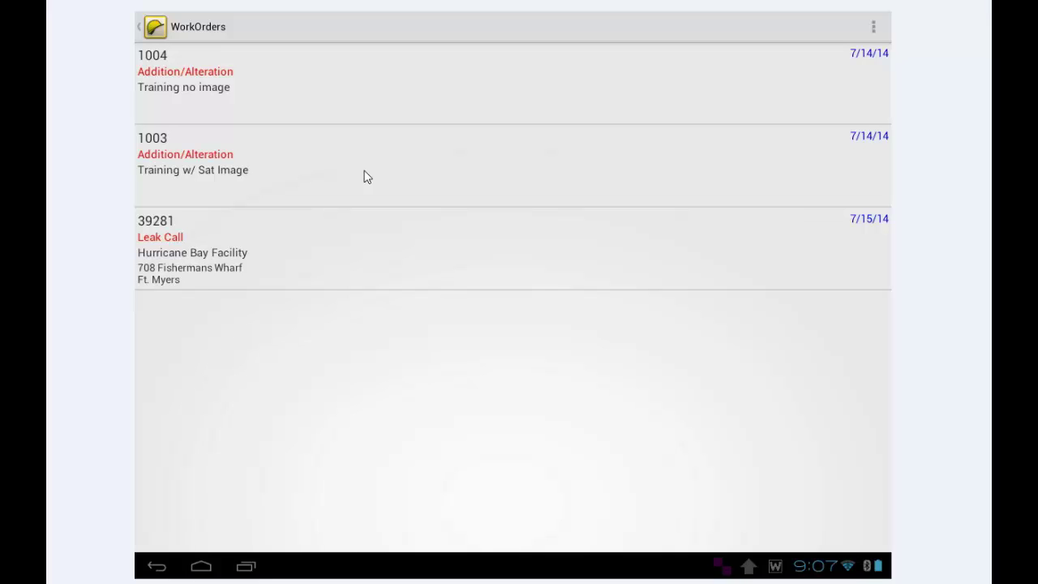
- Open work order 1003's drawing and display the satellite ePlan image of the building
click(252, 171)
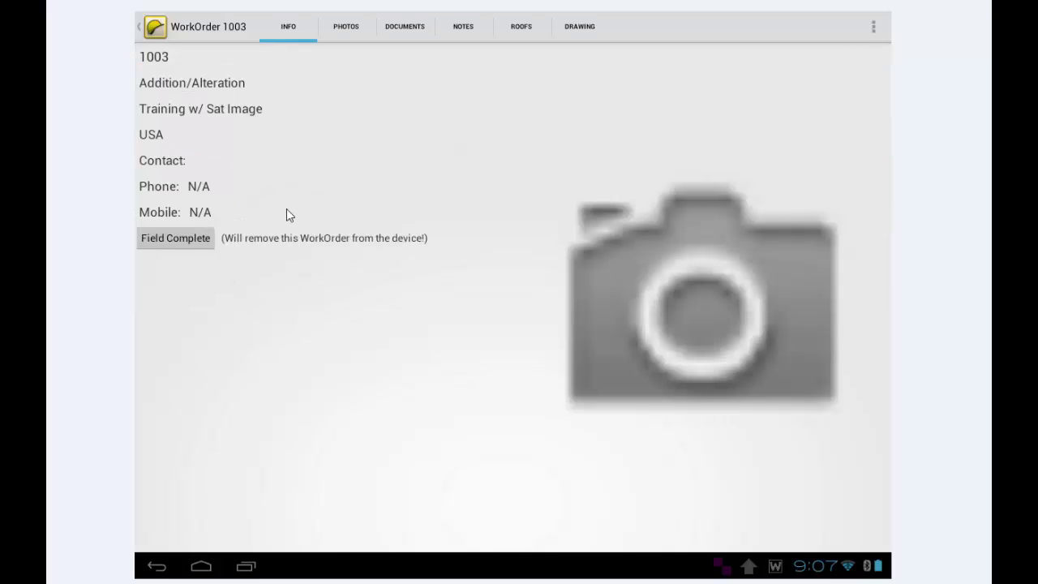
click(580, 27)
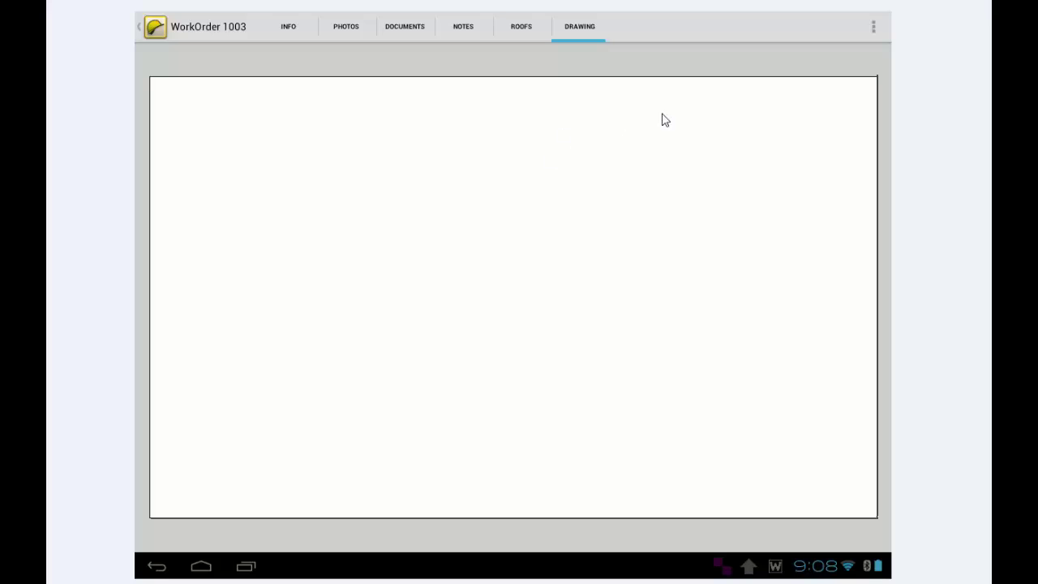
click(879, 27)
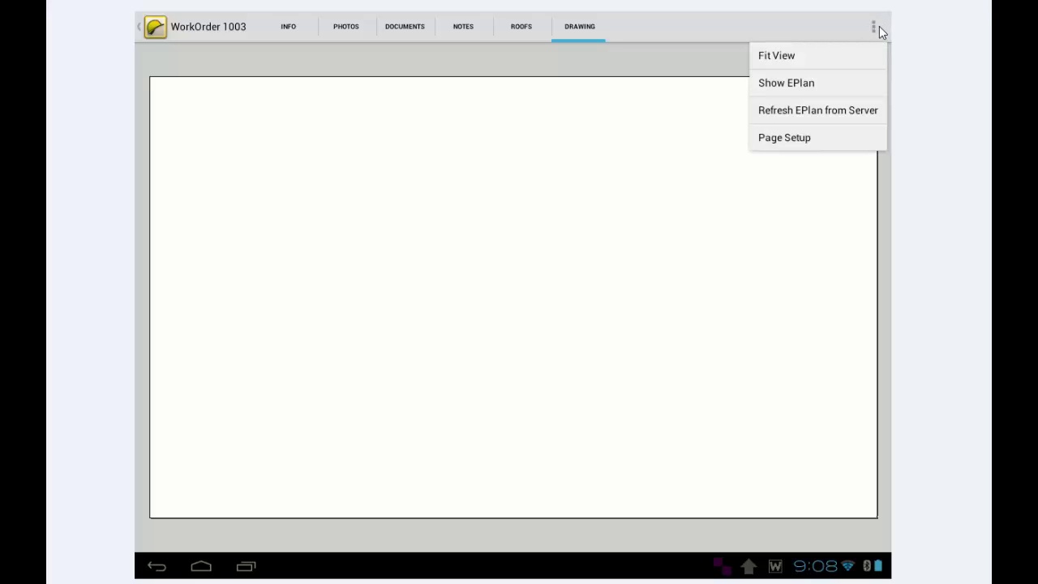
click(825, 86)
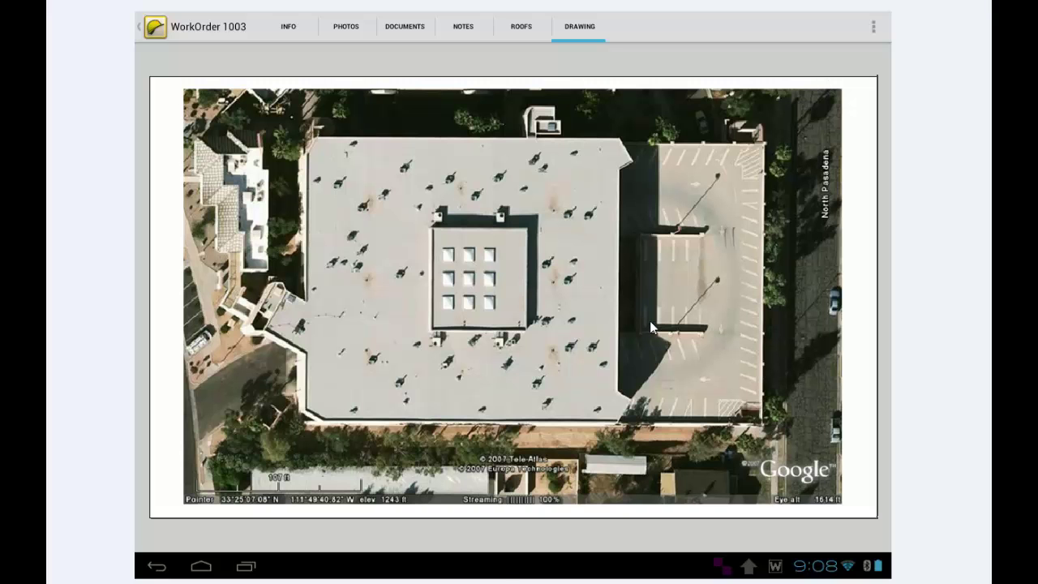
click(873, 29)
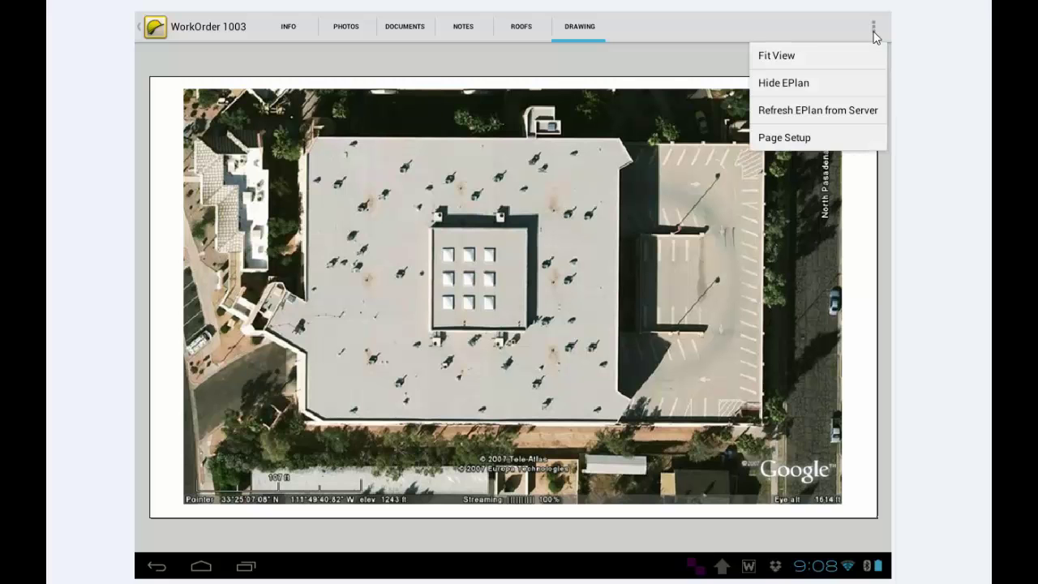
- Open the drawing's Page Setup with Legal page size in landscape orientation
click(807, 140)
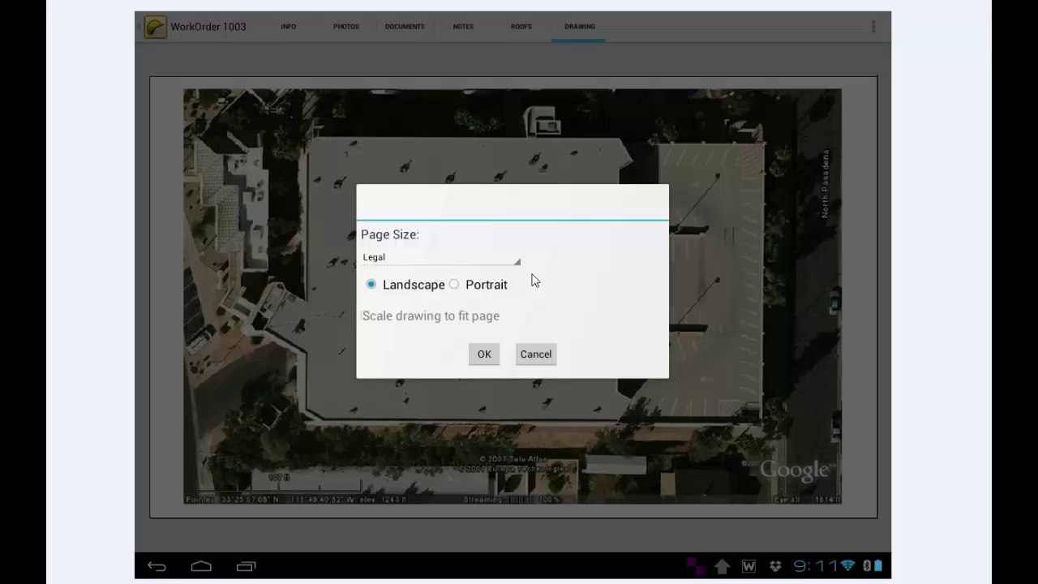
- Accept the Legal landscape page setup and add a building named Building 01 to the roofs list
click(483, 350)
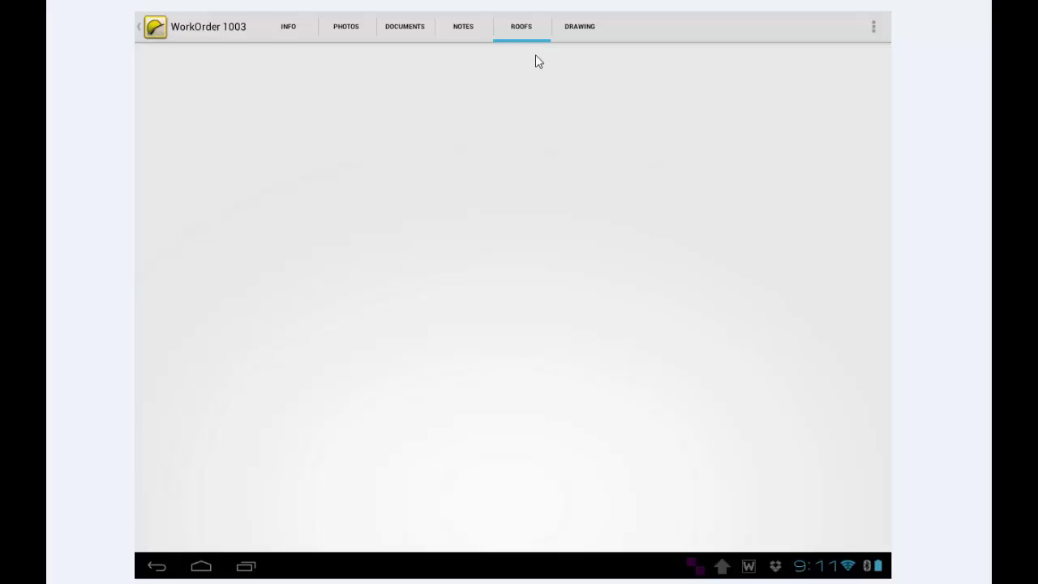
click(873, 38)
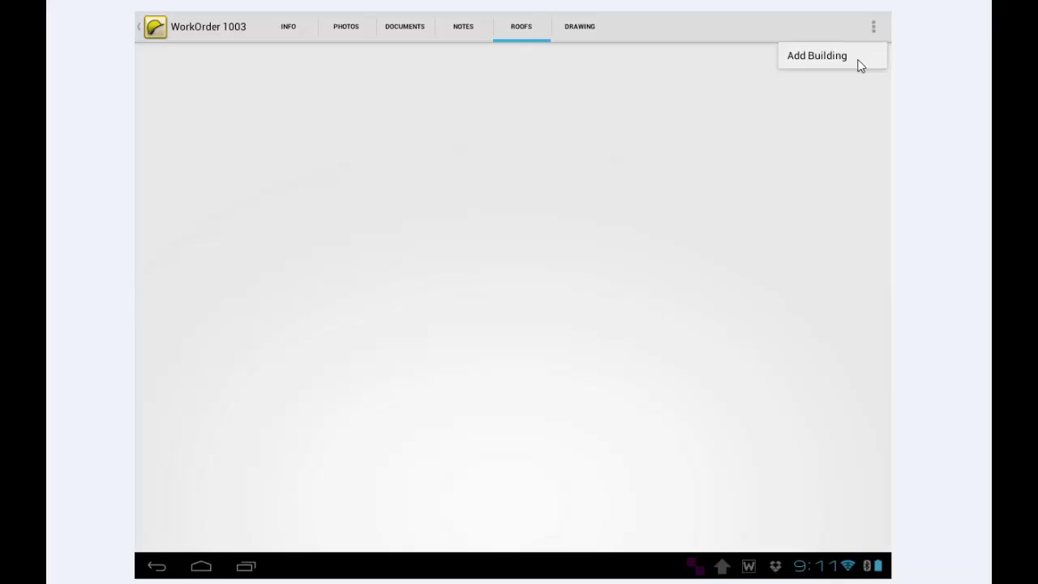
click(857, 60)
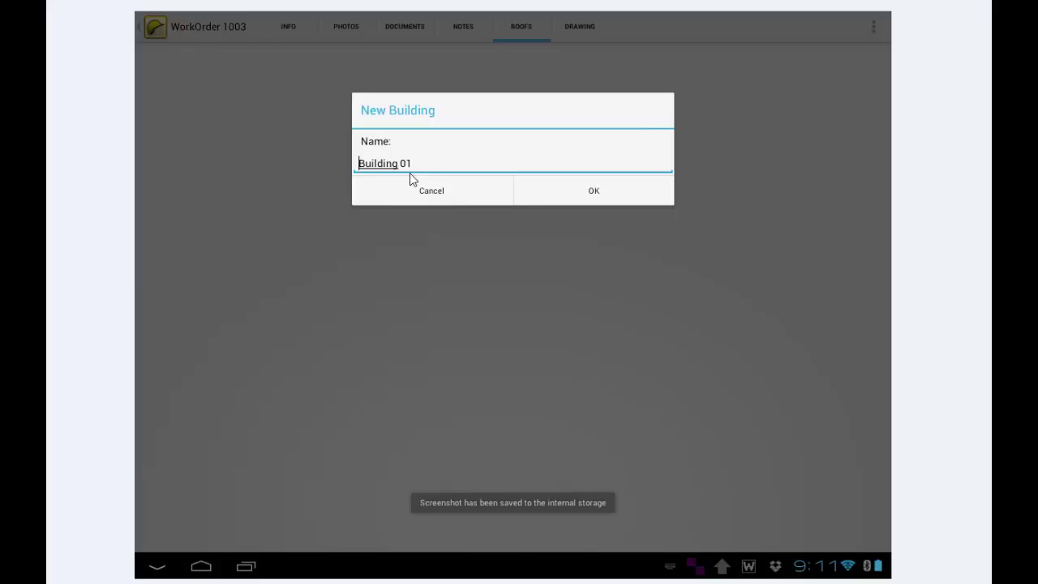
click(596, 193)
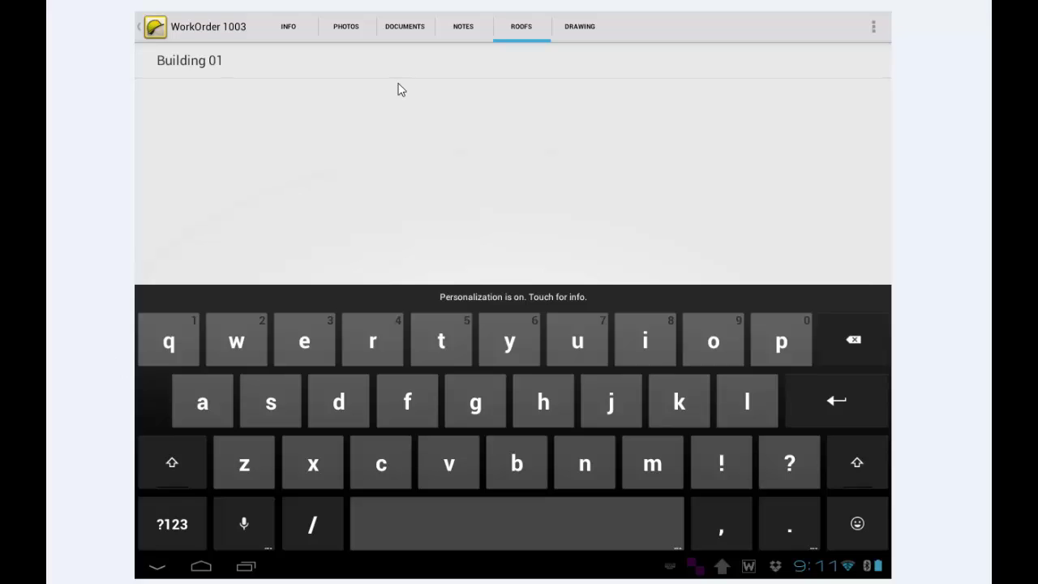
click(873, 29)
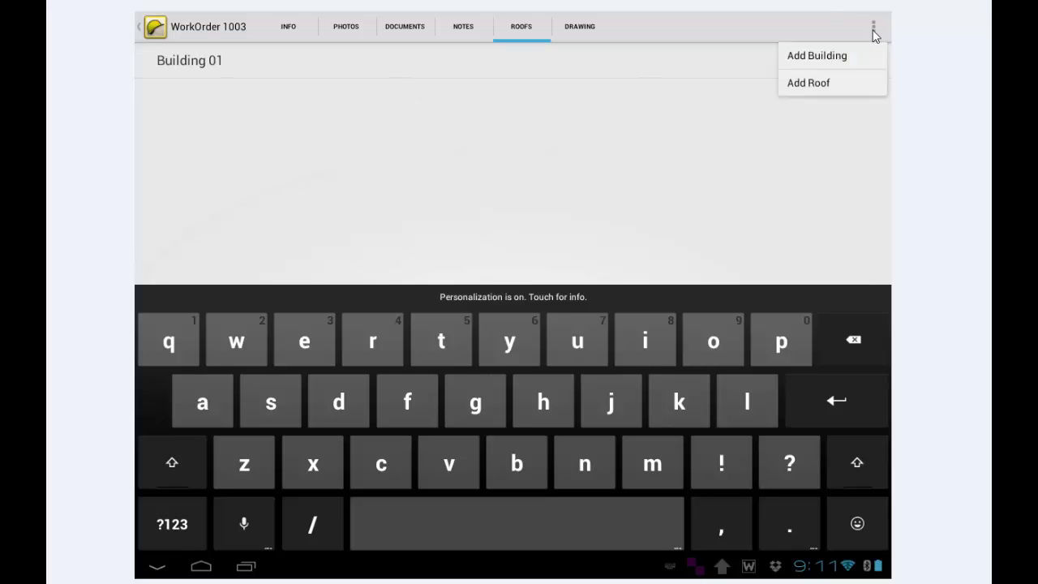
- Add a flat roof named Roof A under Building 01
click(808, 84)
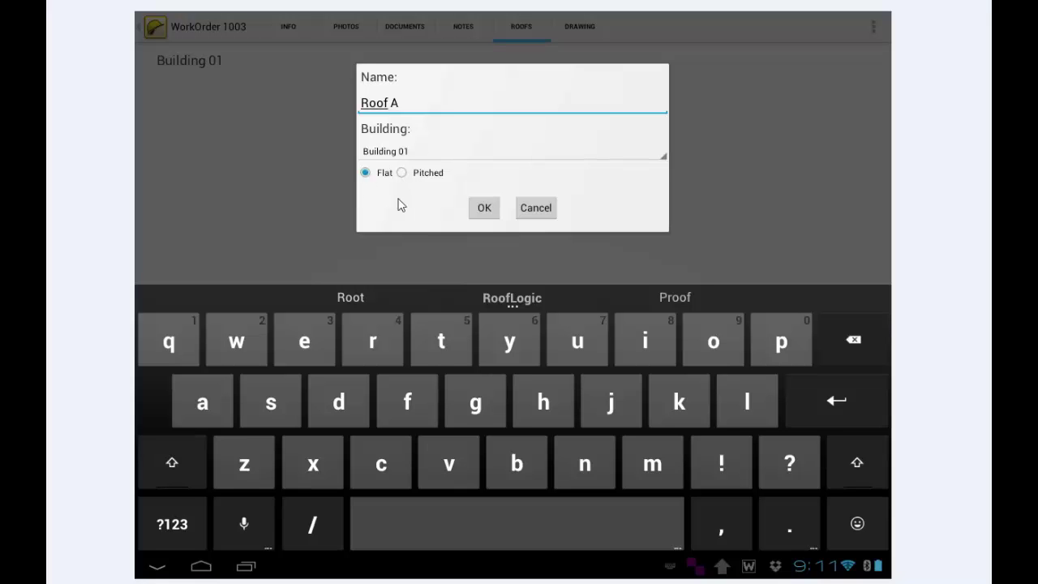
click(485, 208)
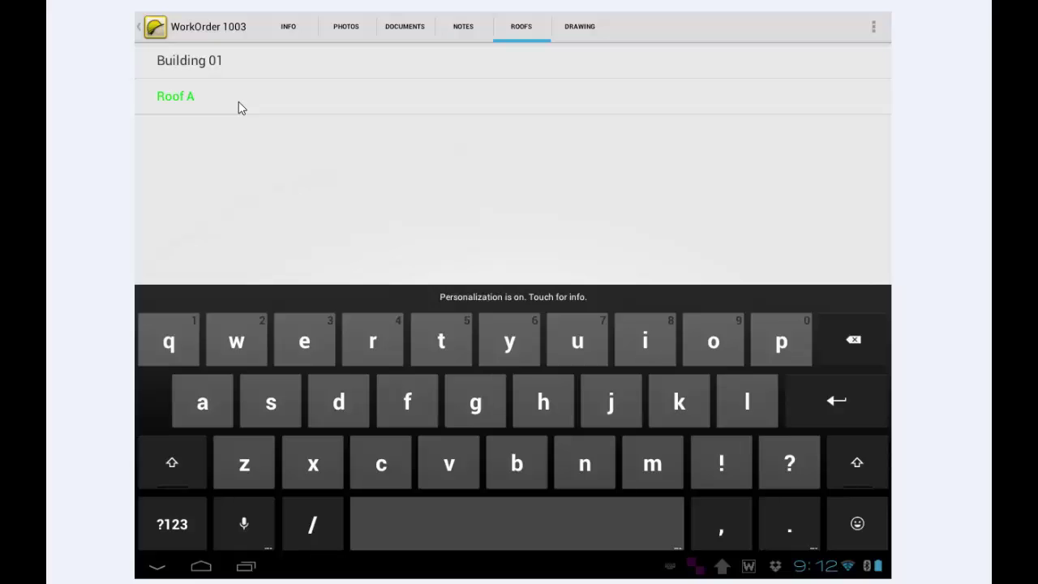
- Open Roof A and switch to its drawing showing the satellite ePlan
click(195, 111)
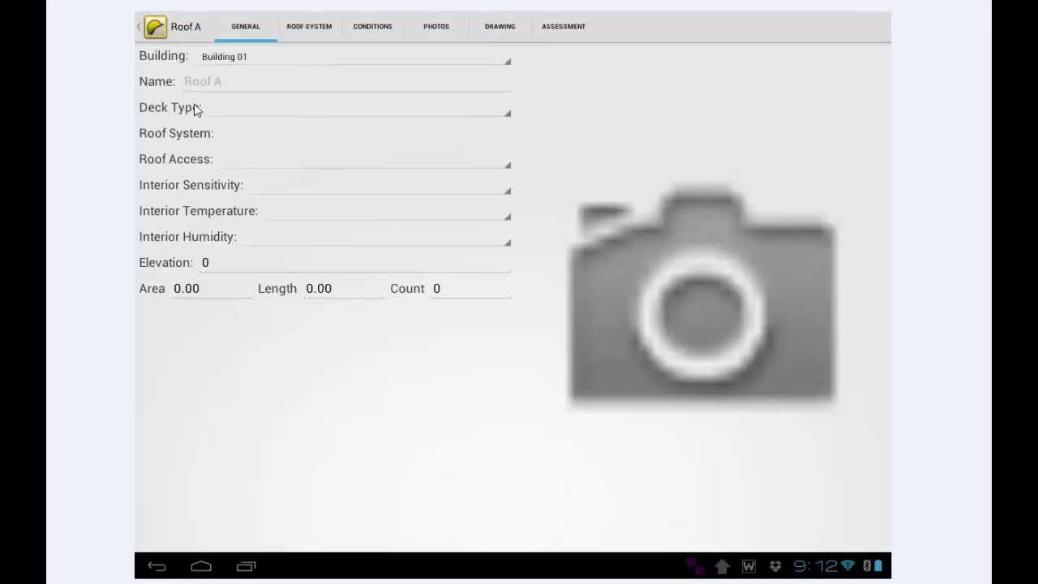
click(502, 27)
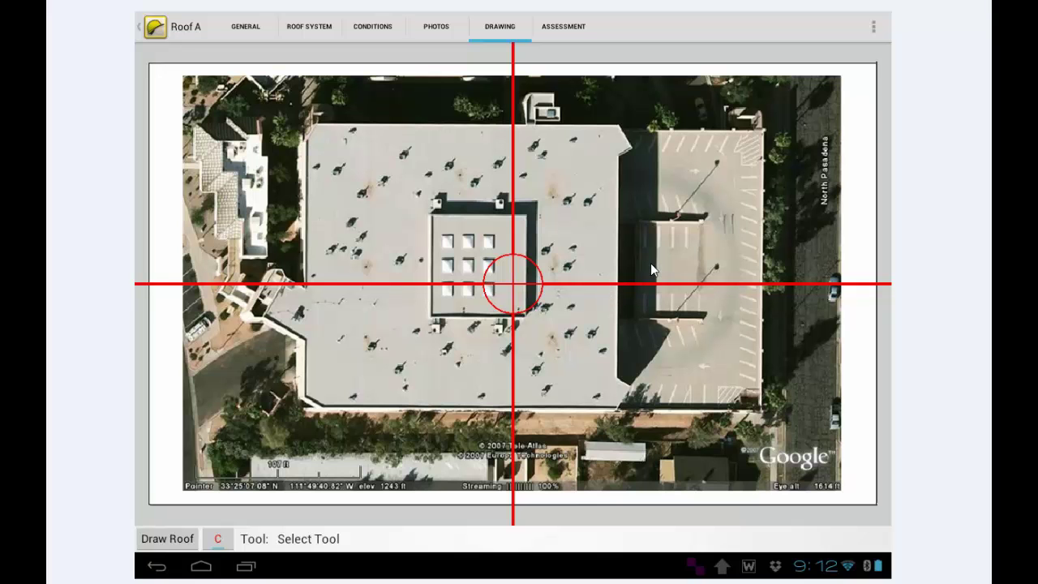
- Bring up the EPlan options for Roof A's drawing
key(Menu)
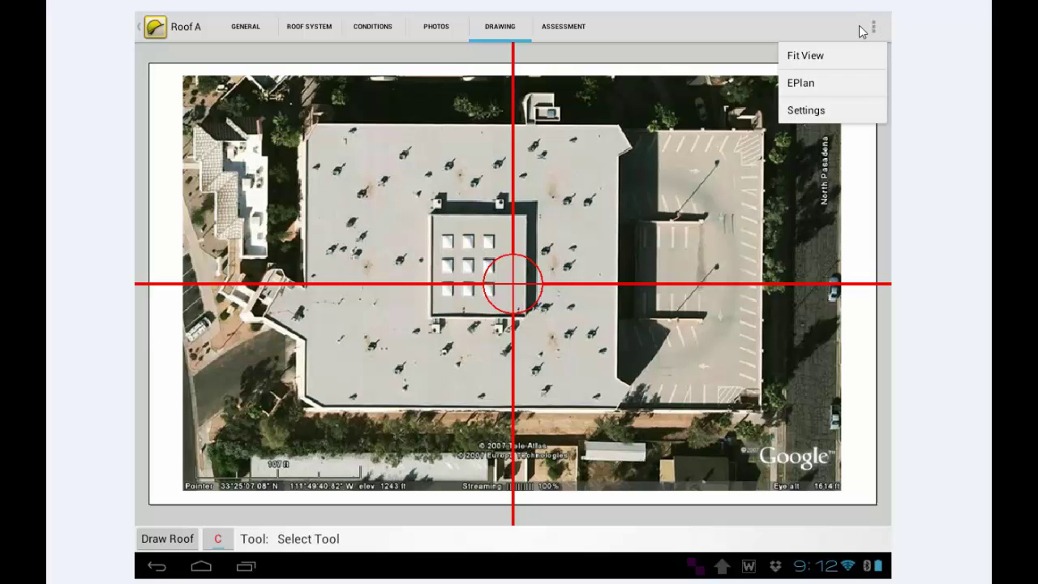
click(833, 82)
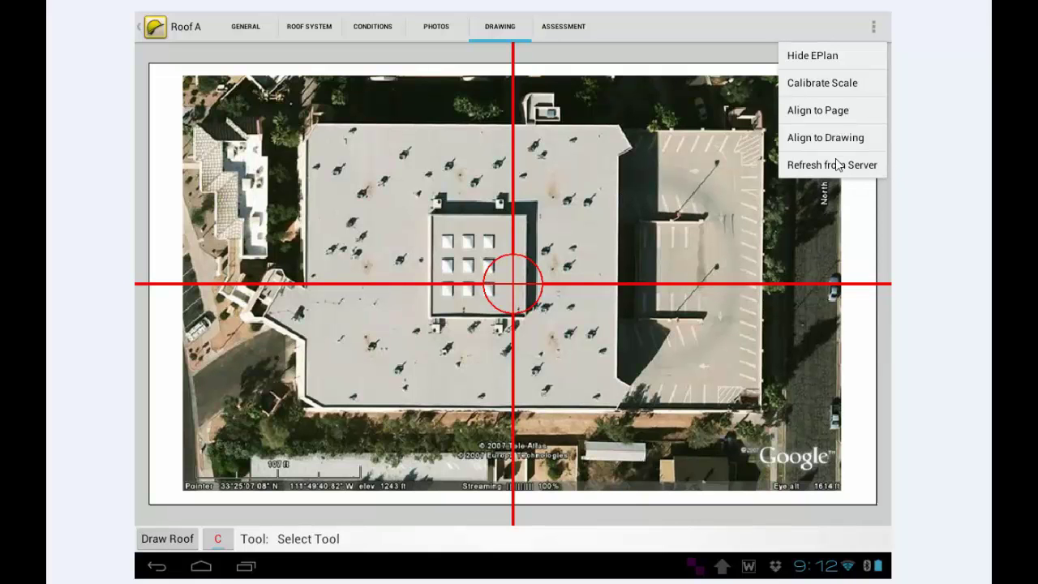
- Start Align to Page and pan the ePlan so the roof's top-left corner sits at the crosshair
click(838, 115)
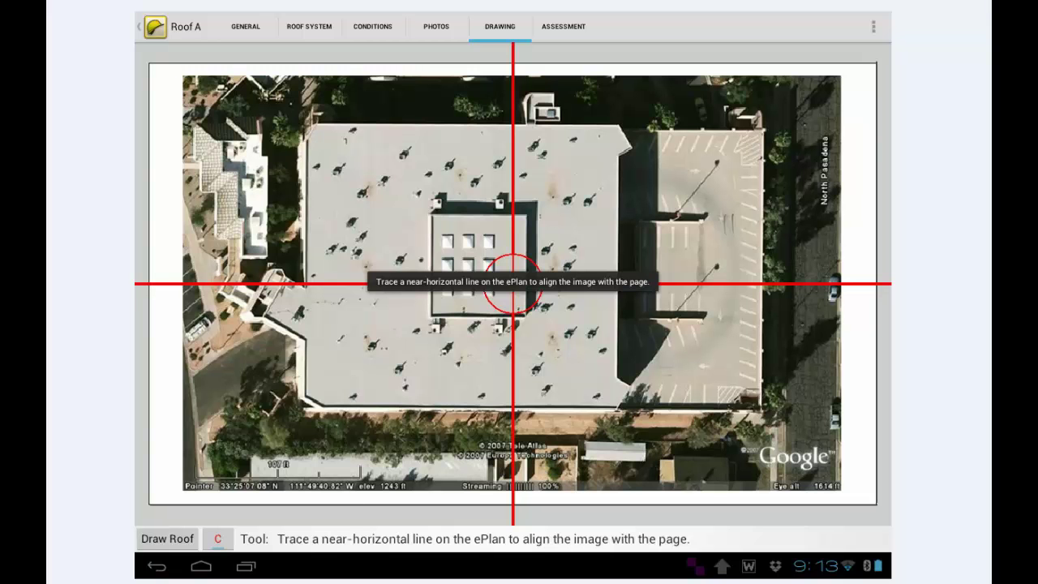
drag(406, 244, 596, 408)
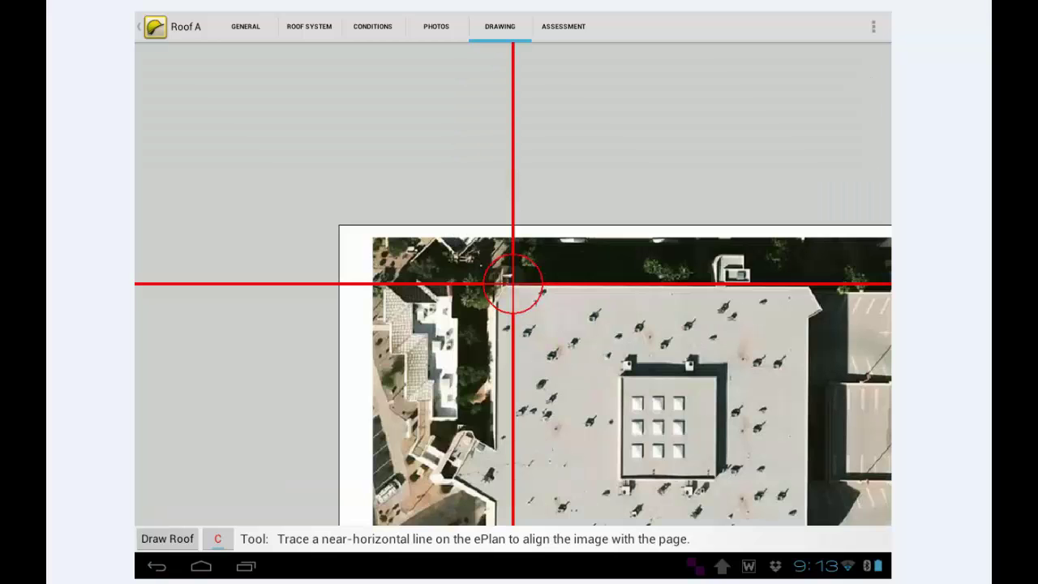
- Trace the roof's top edge near the corner to rotate the ePlan level with the page
click(517, 287)
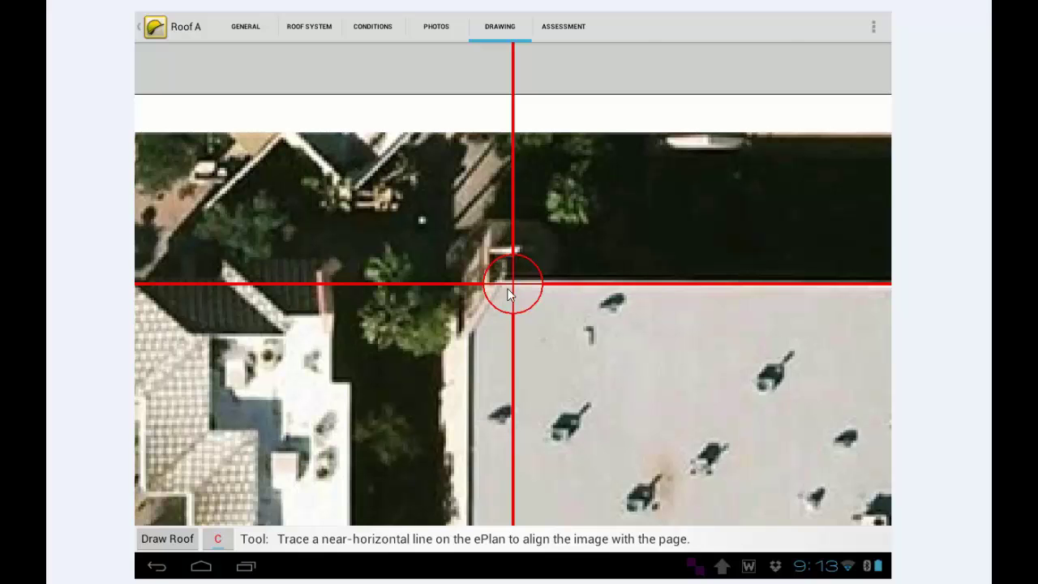
click(511, 293)
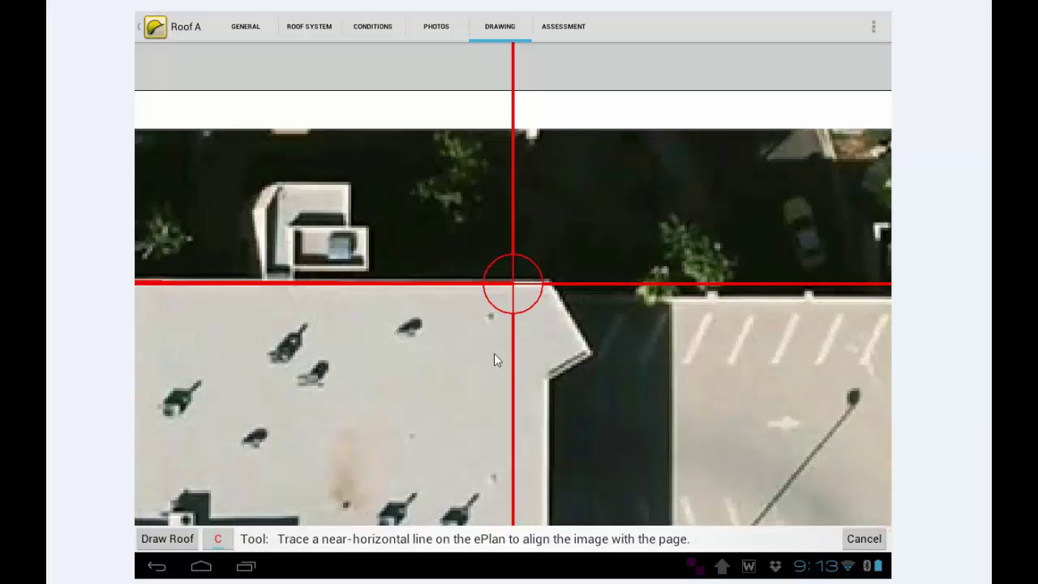
click(507, 265)
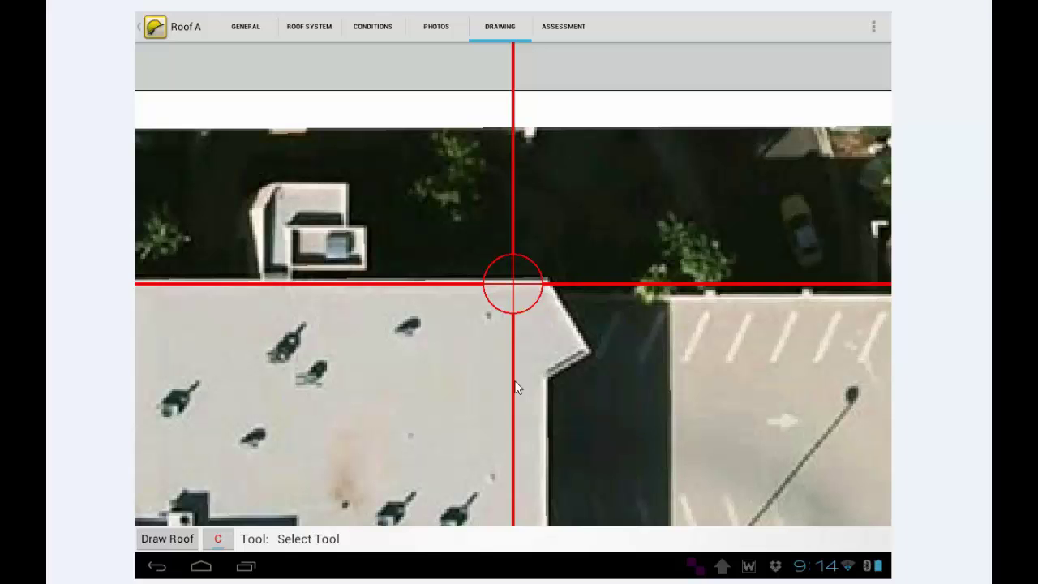
scroll(517, 387, down, 2)
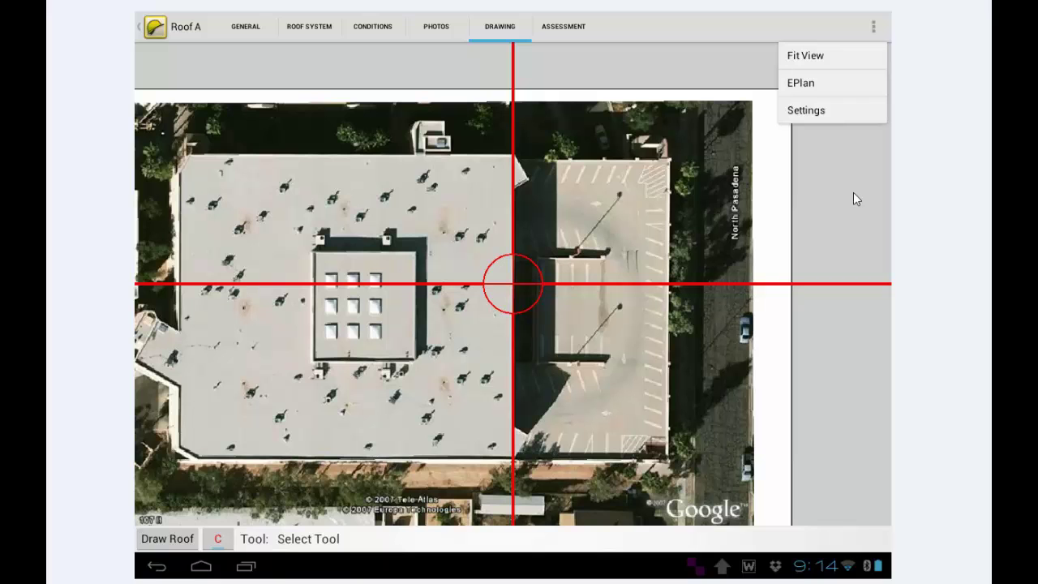
- Start Calibrate Scale from the EPlan options and trace a line along the roof's top edge
click(802, 82)
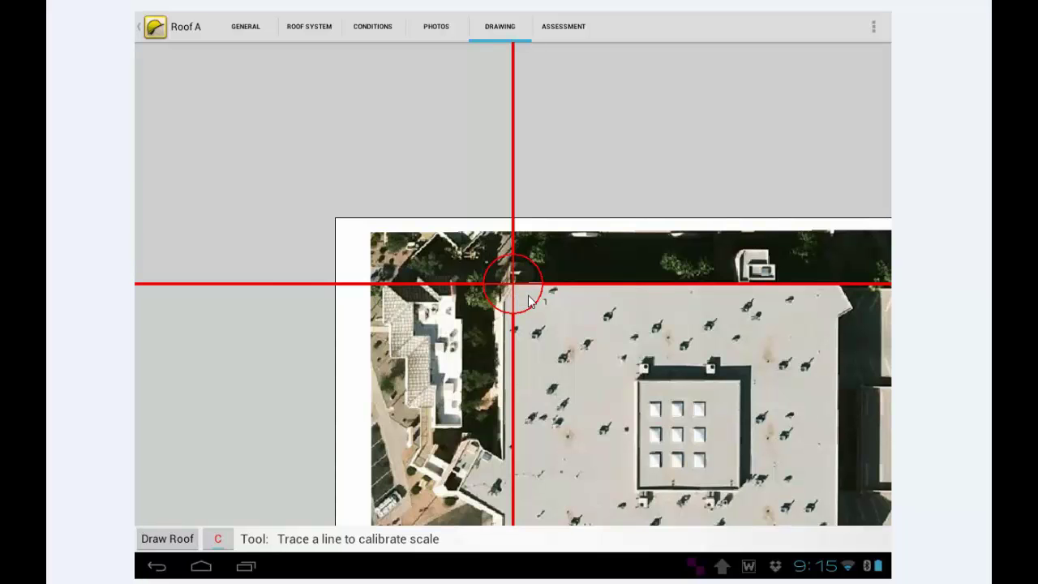
click(528, 302)
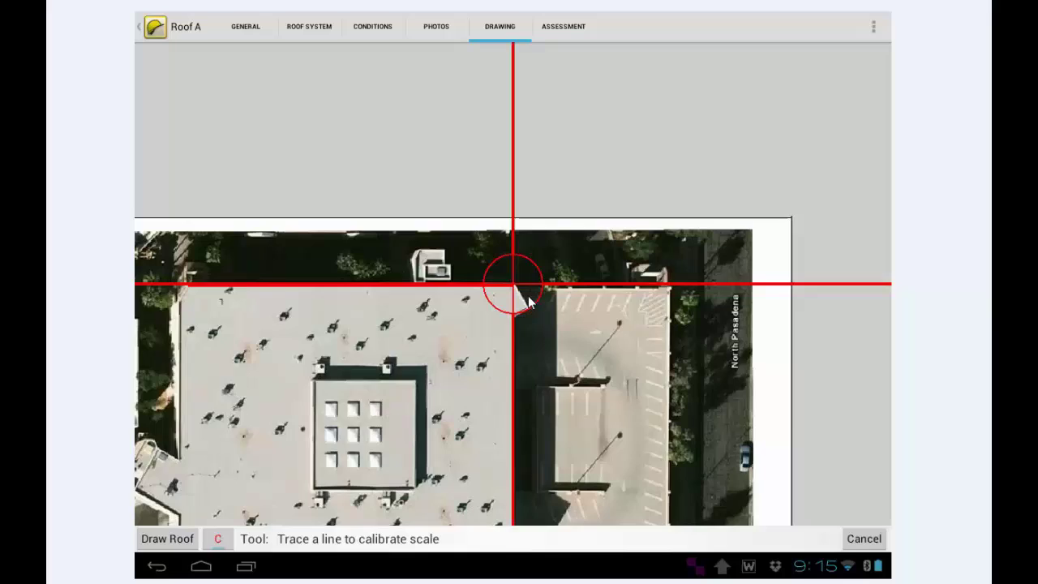
click(527, 302)
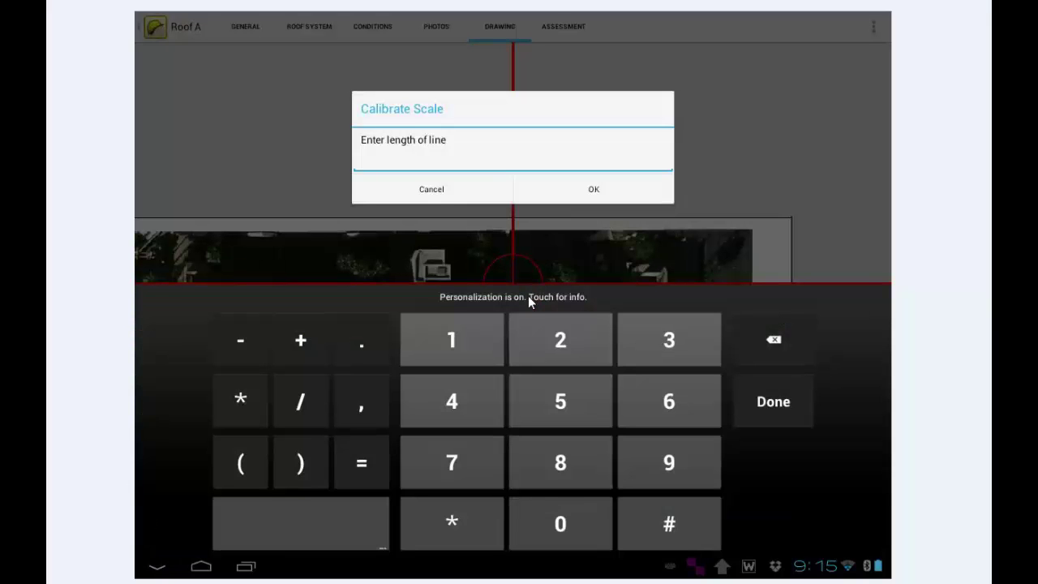
- Calibrate the ePlan scale with a traced length of 107.6 and hide the keyboard
text(107.6)
click(591, 187)
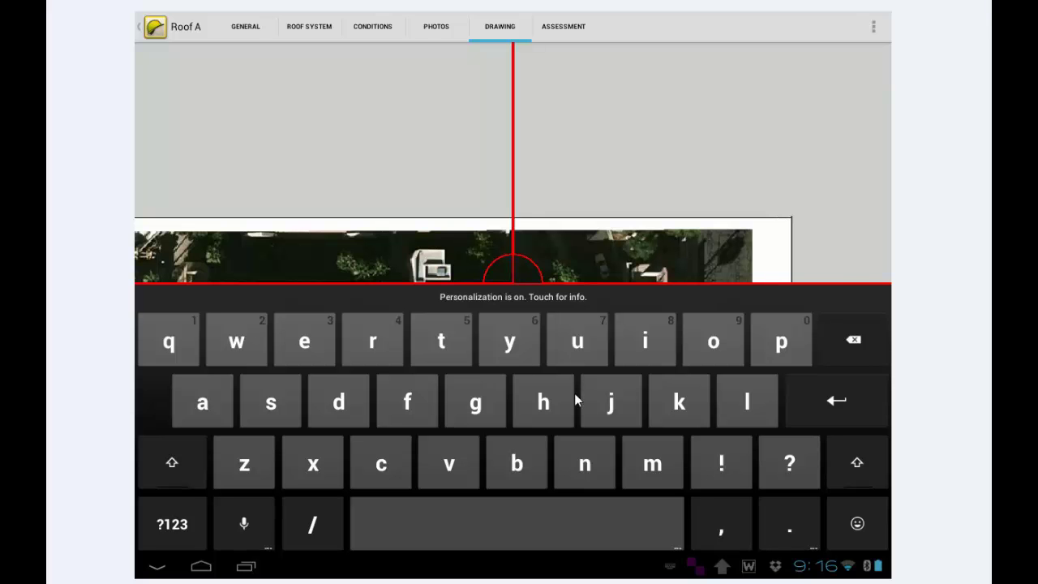
key(Escape)
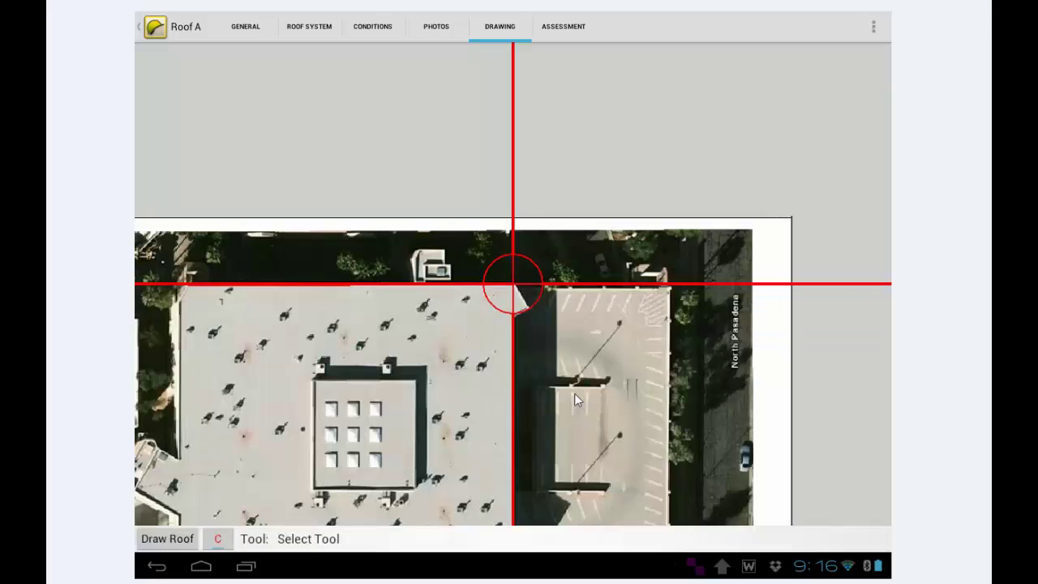
- Start a new roof outline and place the first corners along the roof's top edge
click(181, 542)
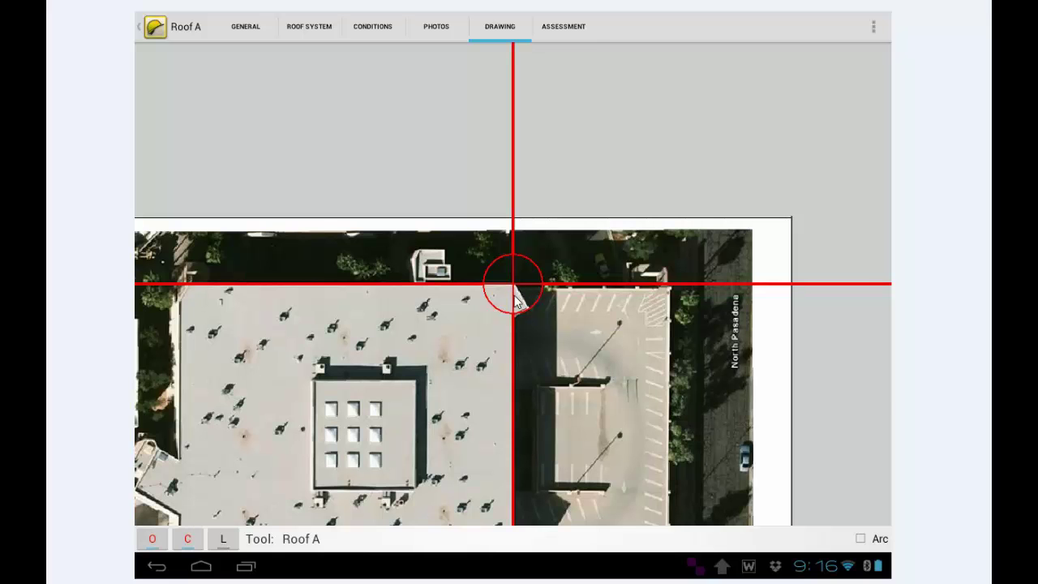
click(516, 302)
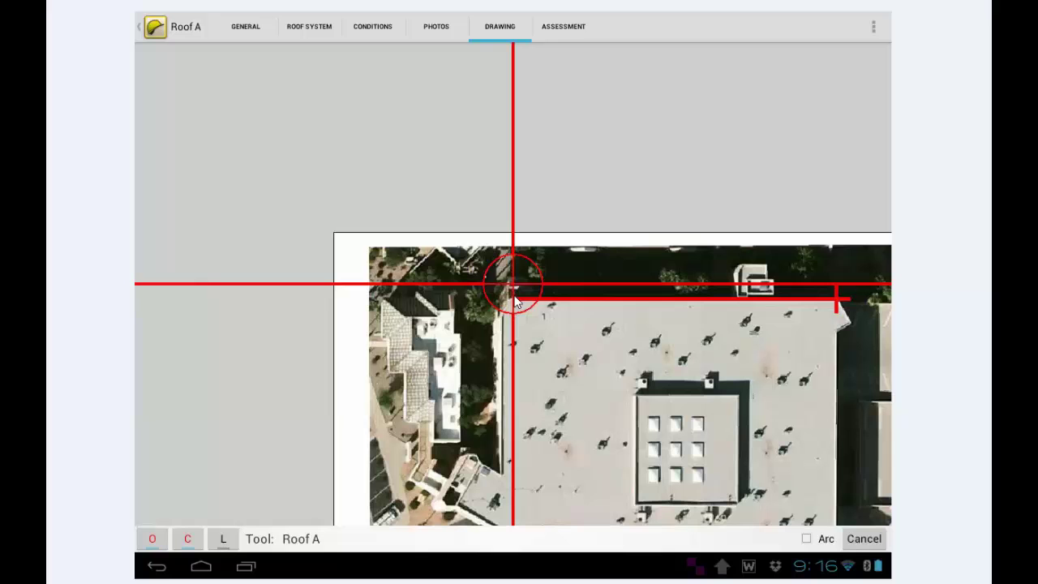
click(531, 354)
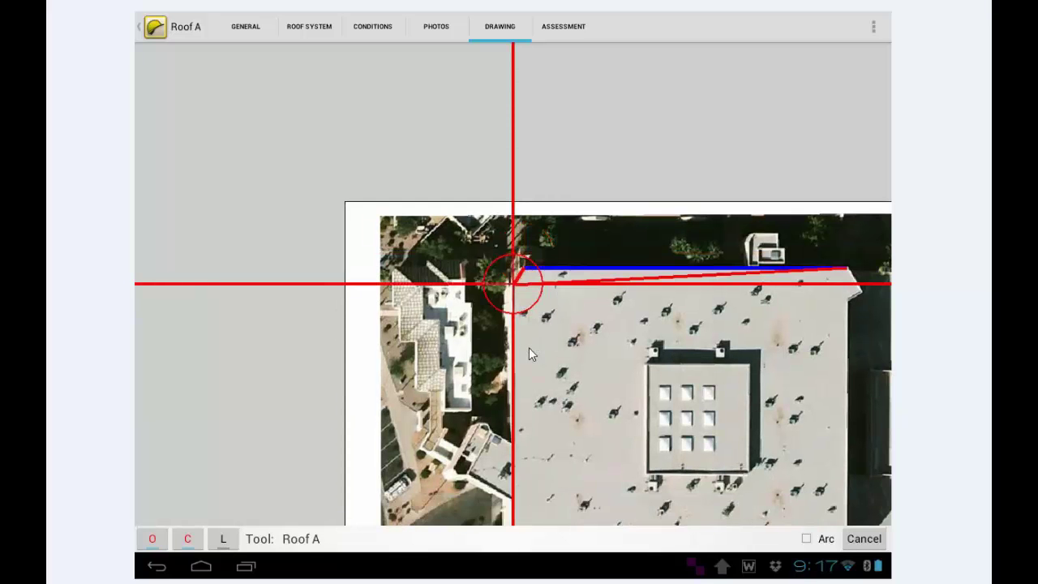
- Trace corners down the stepped left side and into the lower-left notch
click(529, 354)
click(529, 354)
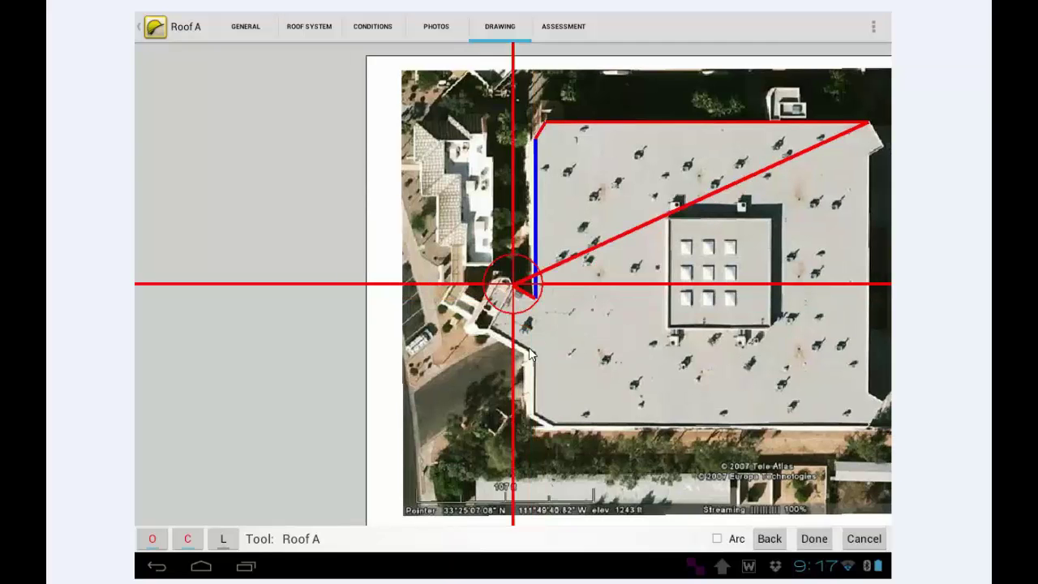
click(531, 354)
click(529, 353)
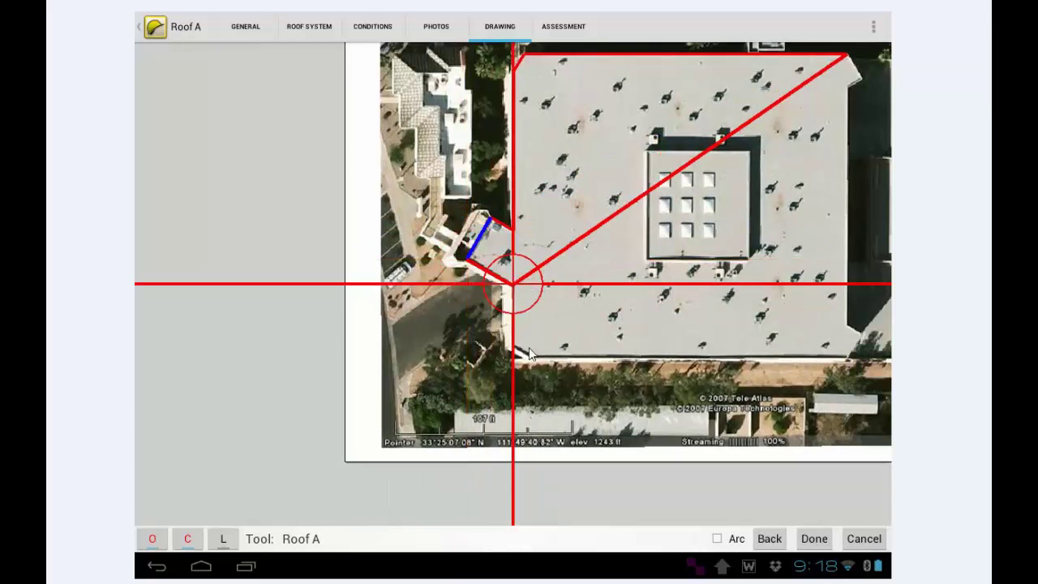
click(528, 354)
click(528, 350)
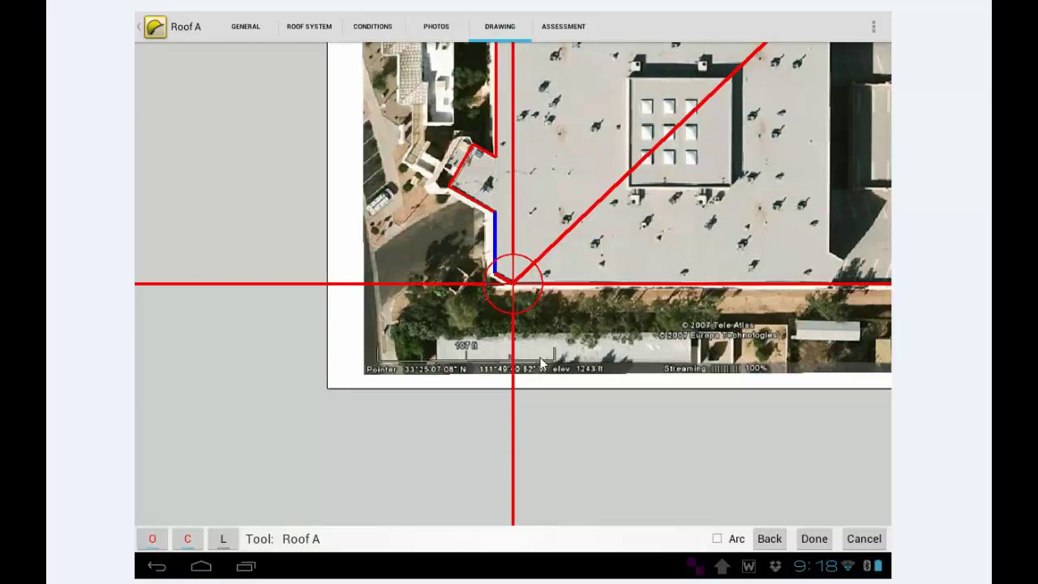
- Add the lower-left corner and straight bottom edge, then undo that straight bottom edge
click(540, 362)
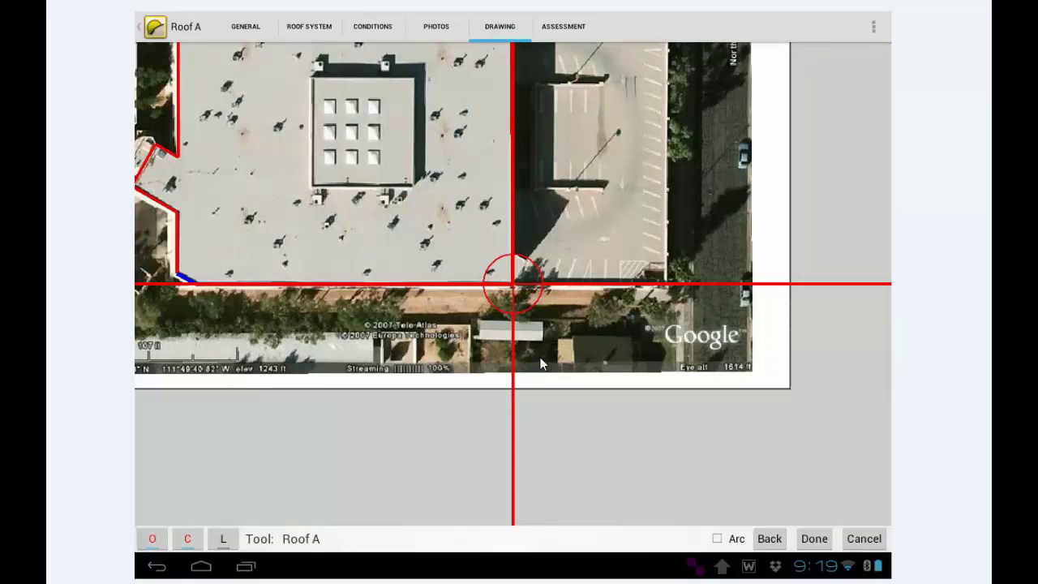
click(542, 363)
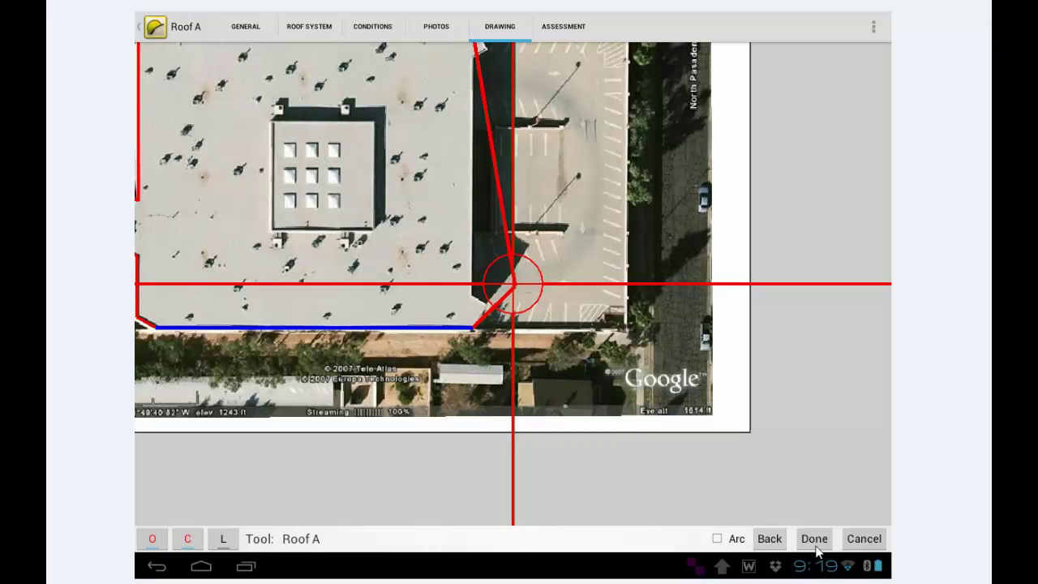
click(764, 540)
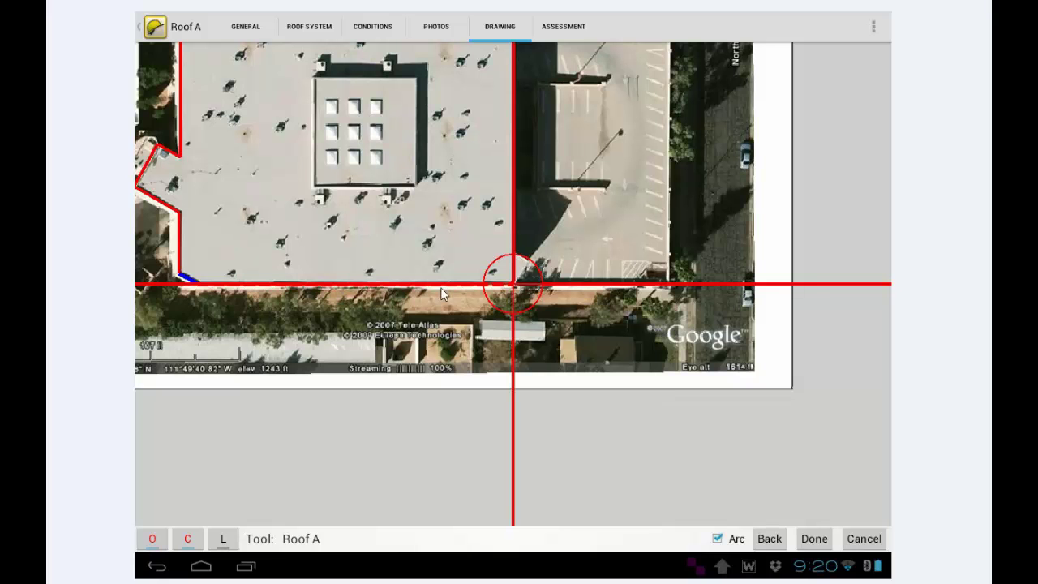
- Draw the bottom edge as an arc bulging below the building, then return to straight edges
click(511, 289)
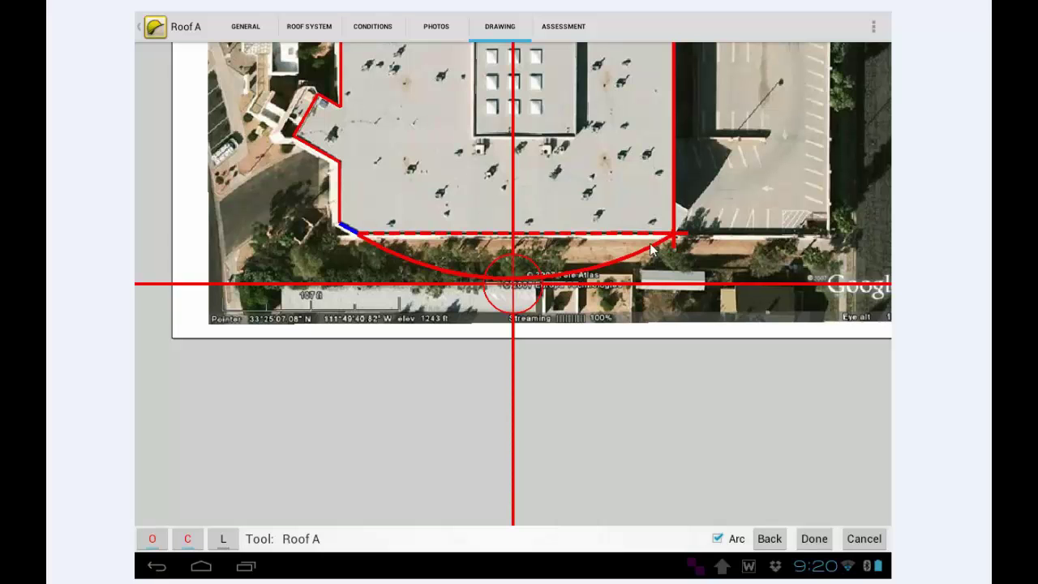
click(521, 298)
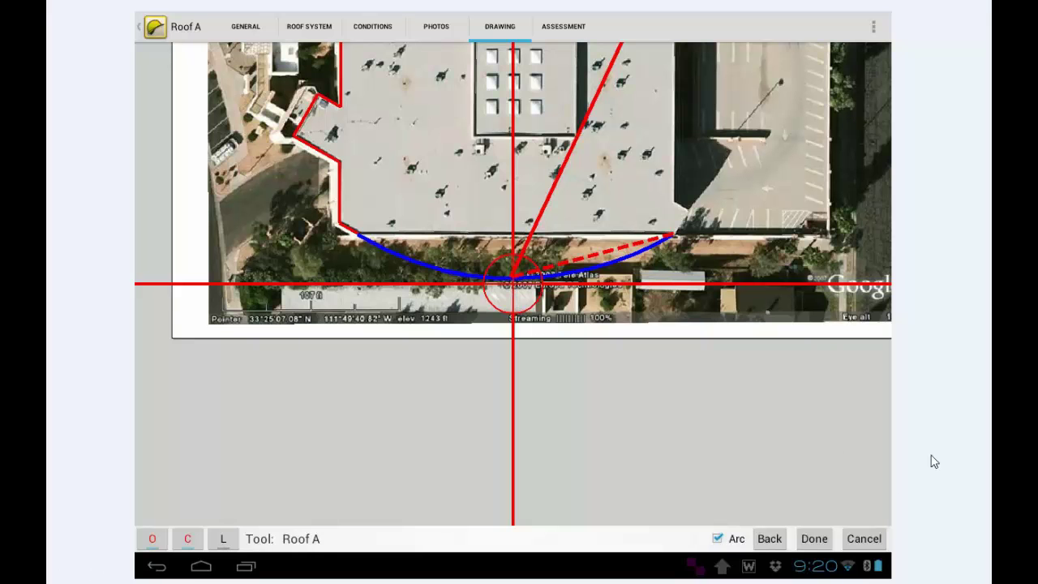
click(718, 539)
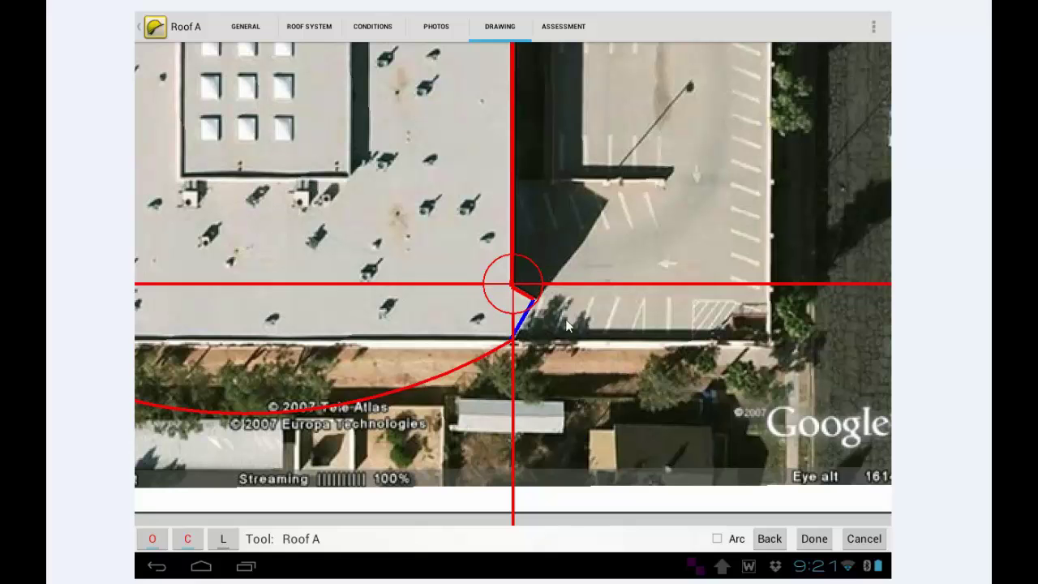
- Add the short straight edge after the curve to close and finish the Roof A outline
click(512, 295)
click(815, 540)
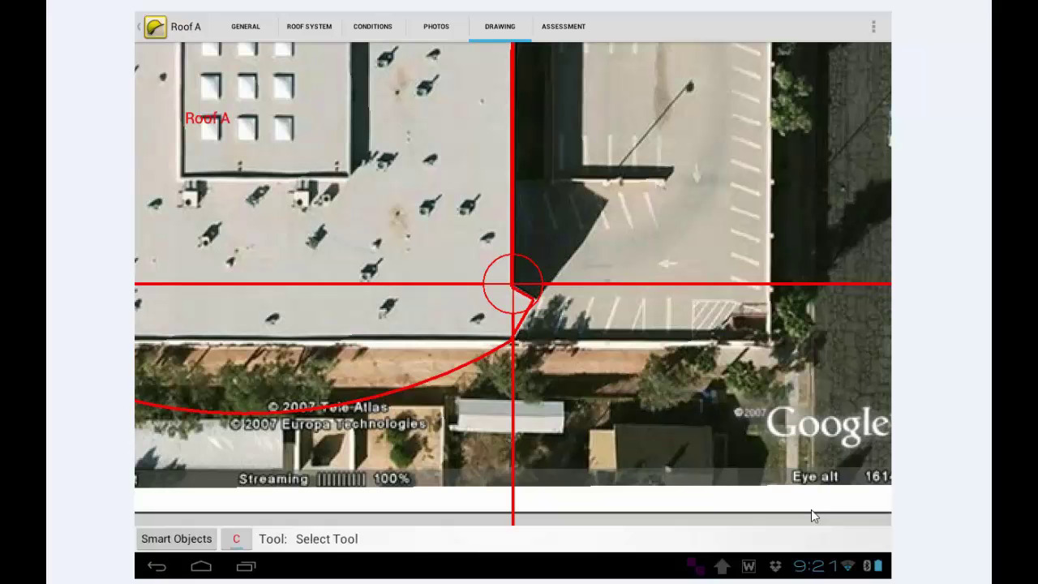